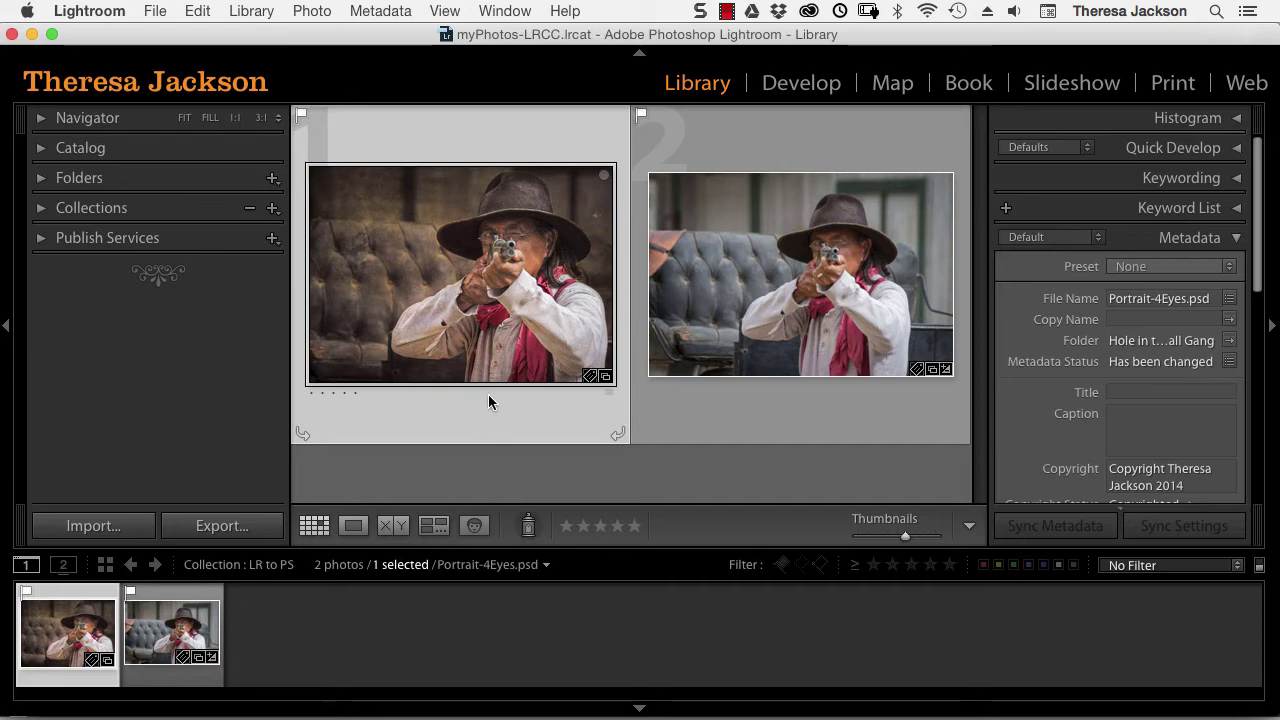
Open the raw photo _MG_9257.CR2 from the LR to PS collection in Photoshop for editing.
click(768, 416)
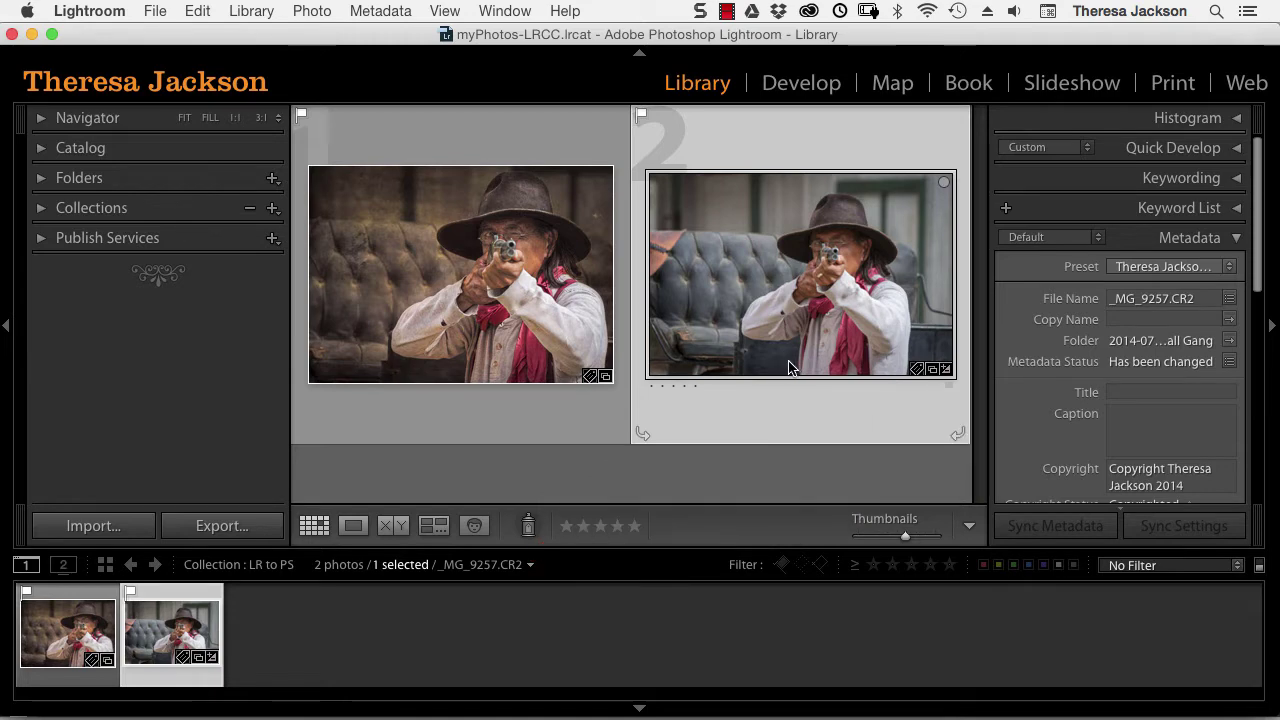
click(312, 11)
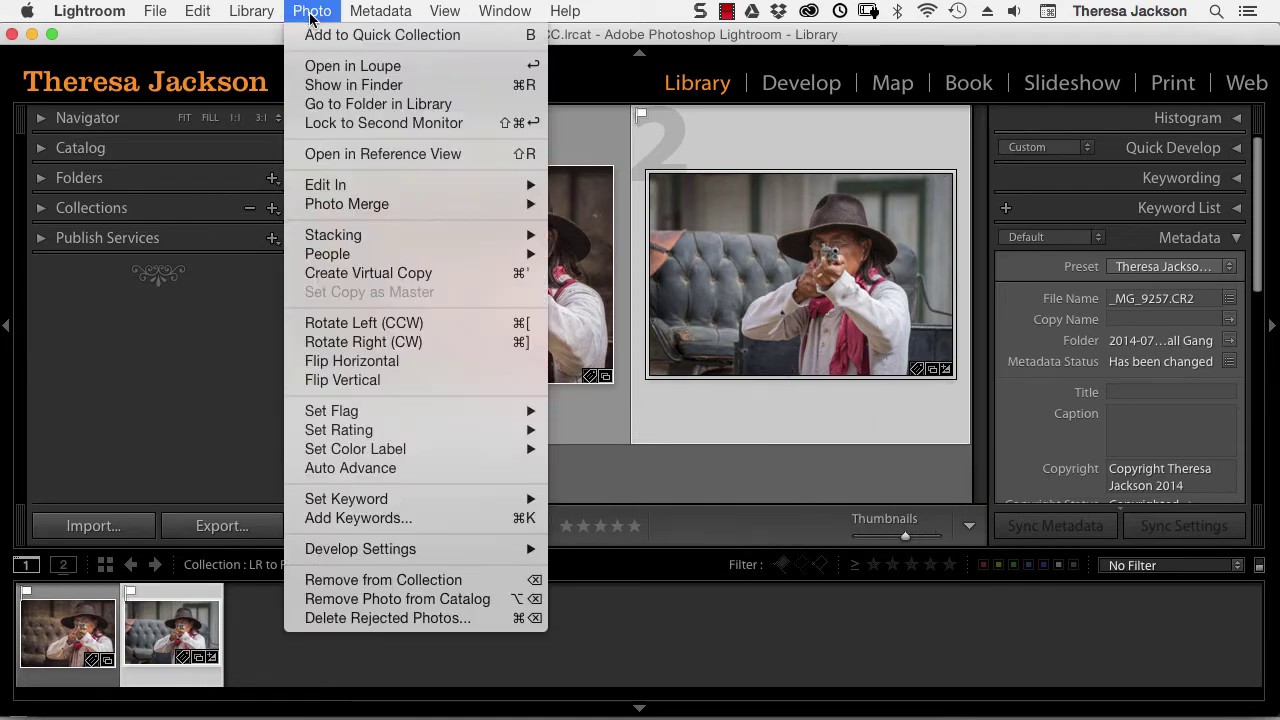
mouse_move(368, 188)
click(610, 186)
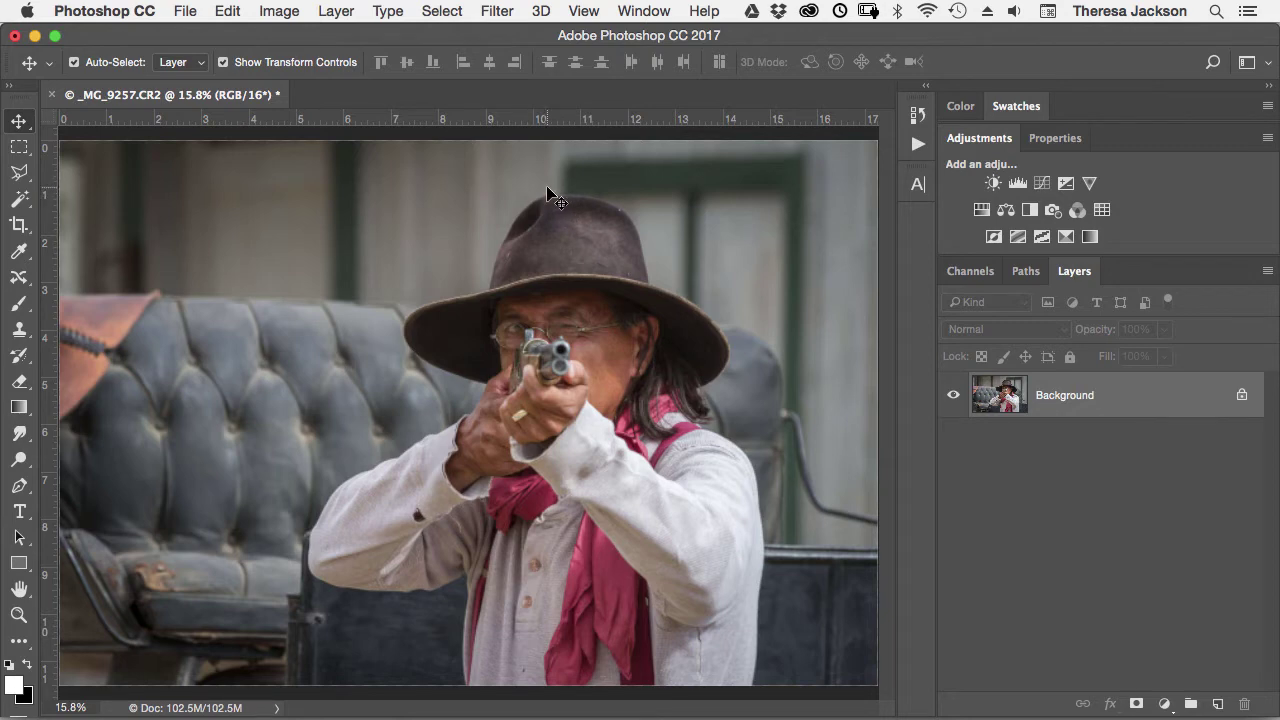
Add a Black & White adjustment layer above the Background, and close the document with its changes saved.
click(1036, 211)
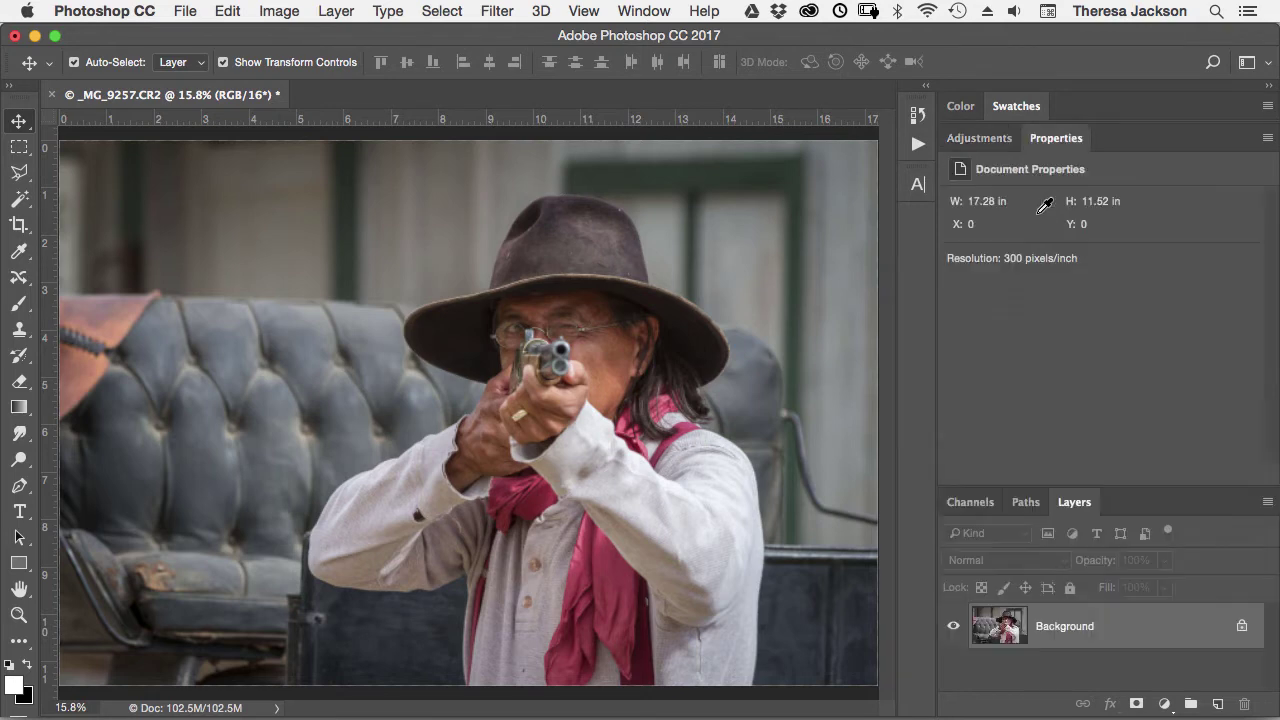
double_click(1058, 139)
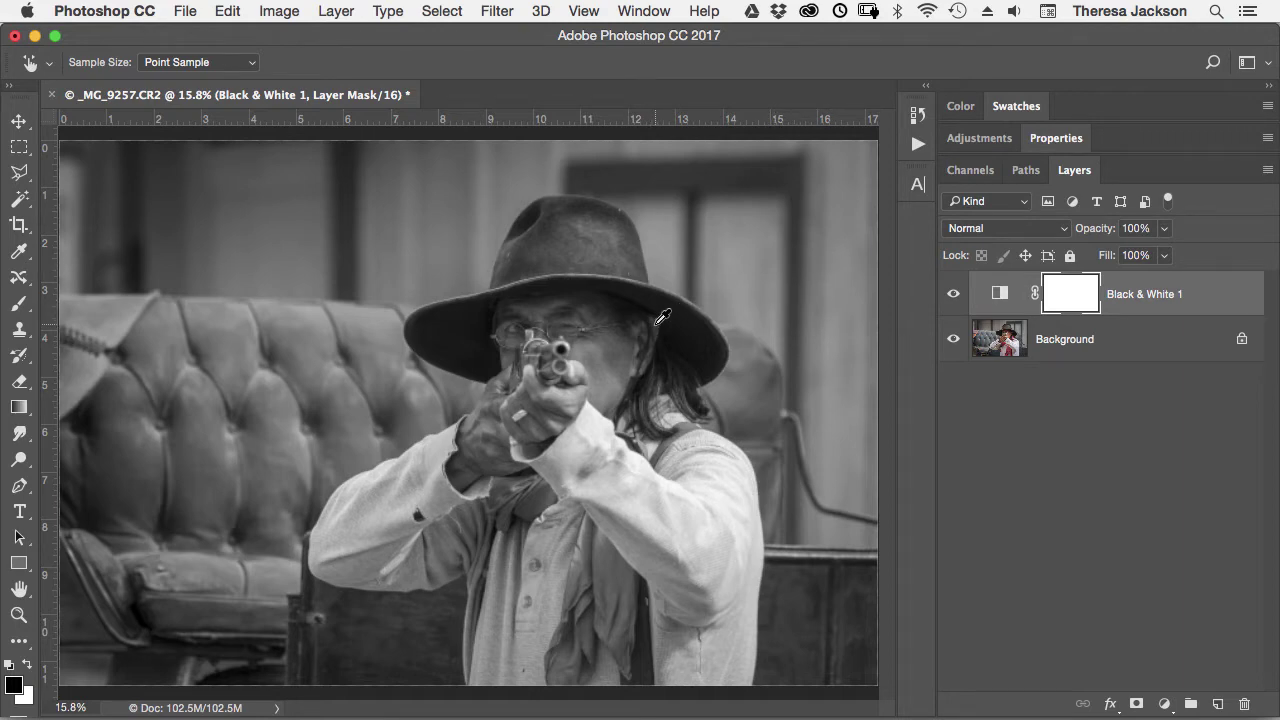
click(189, 12)
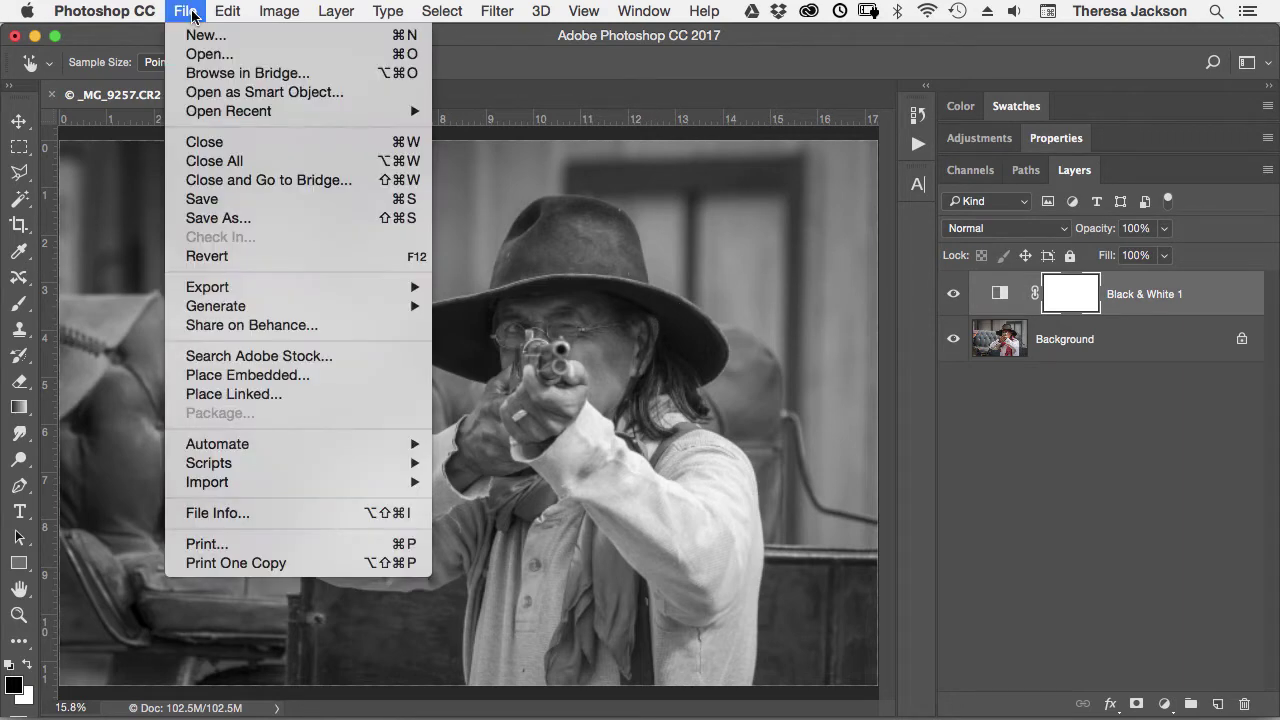
click(210, 150)
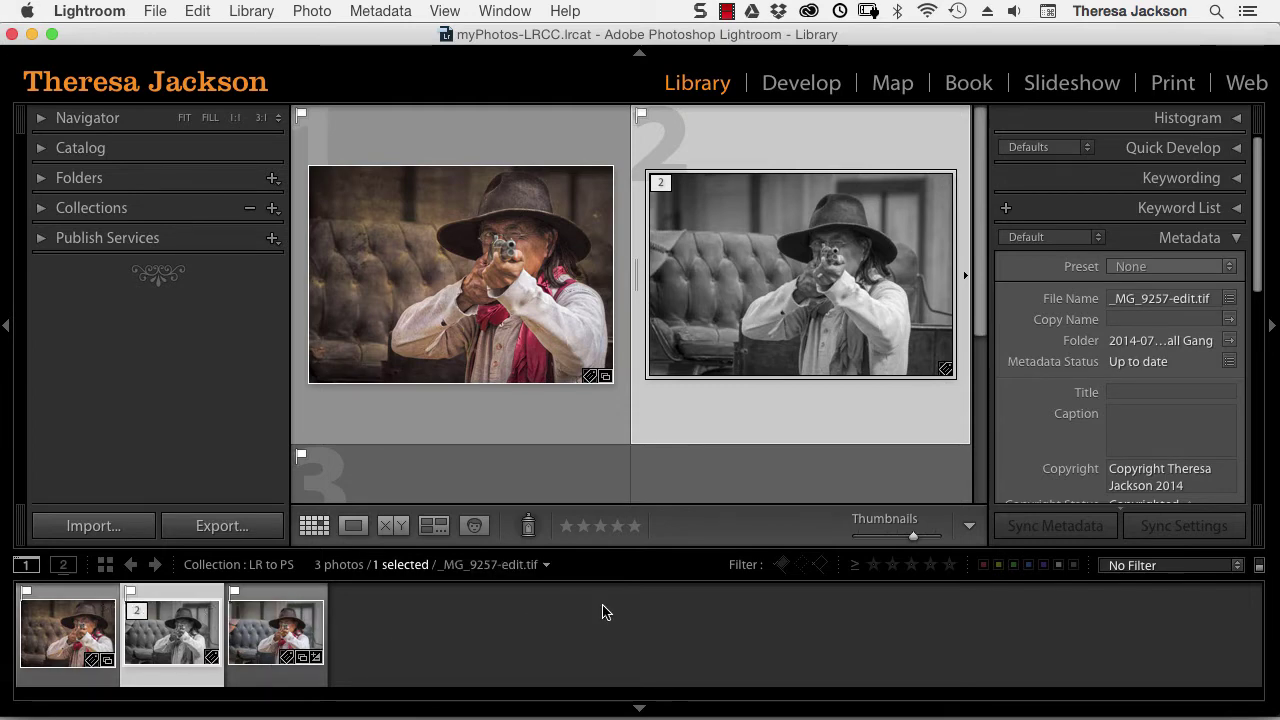
Shrink the Lightroom grid thumbnails so three photos fit in a row, and compare _MG_9257.CR2 with _MG_9257-edit.tif.
drag(918, 543, 898, 540)
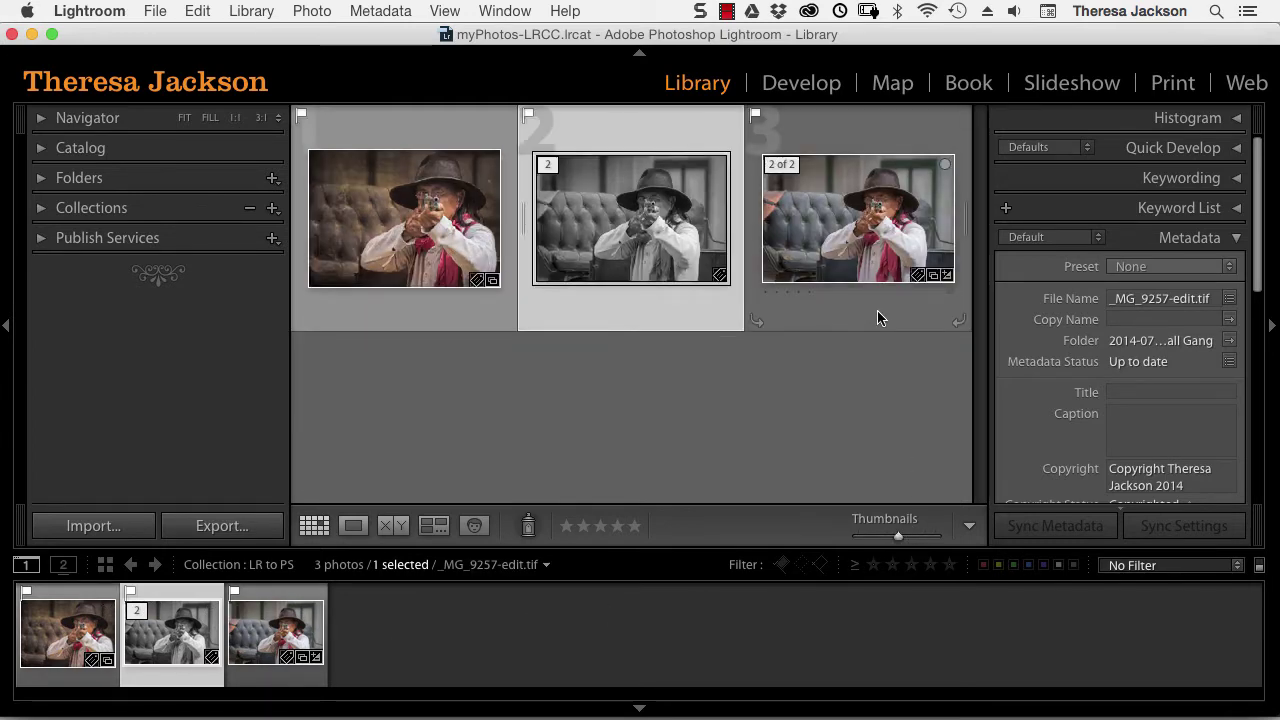
click(877, 316)
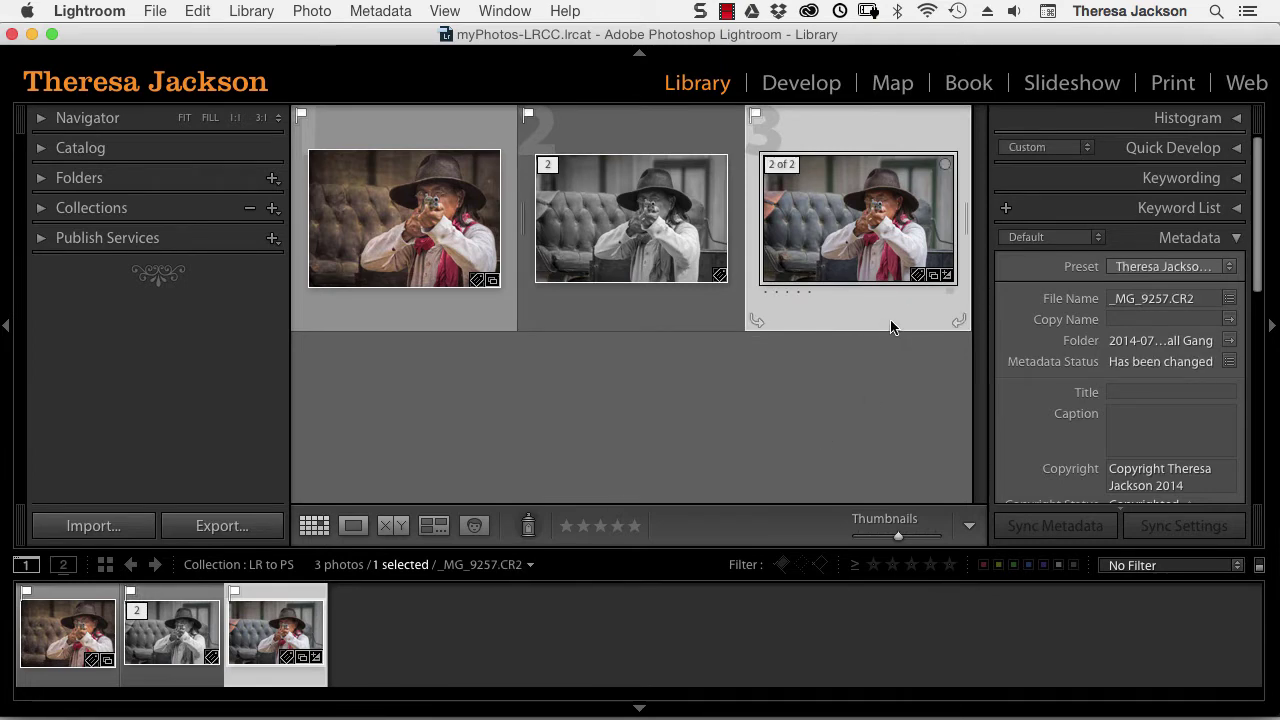
click(661, 320)
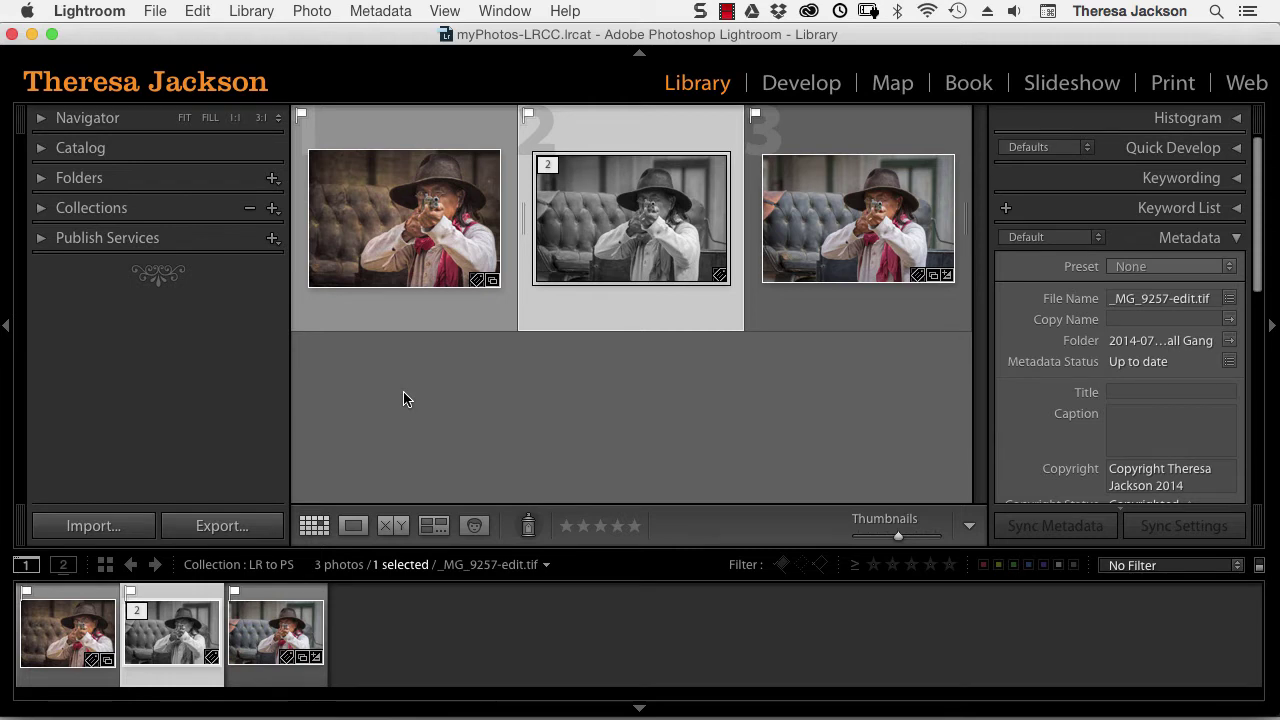
Open Portrait-4Eyes.psd in Photoshop with the Edit Original option and look through its layers.
click(439, 305)
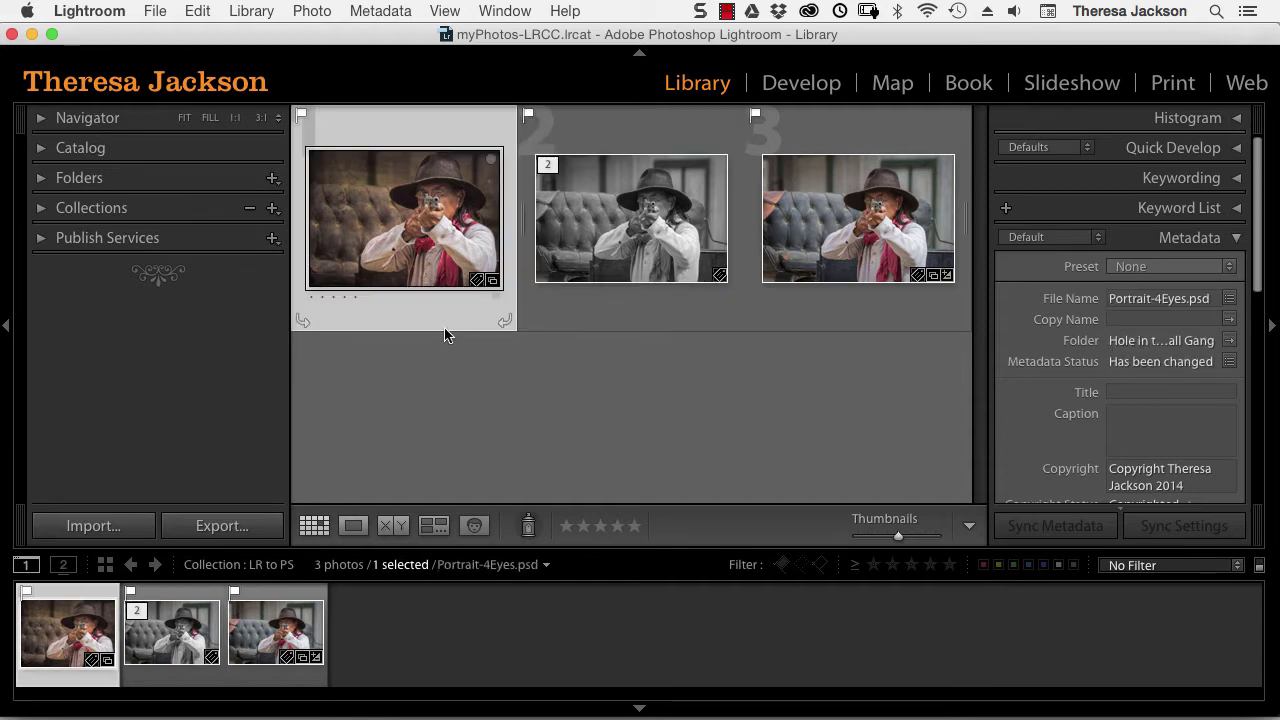
key(super+e)
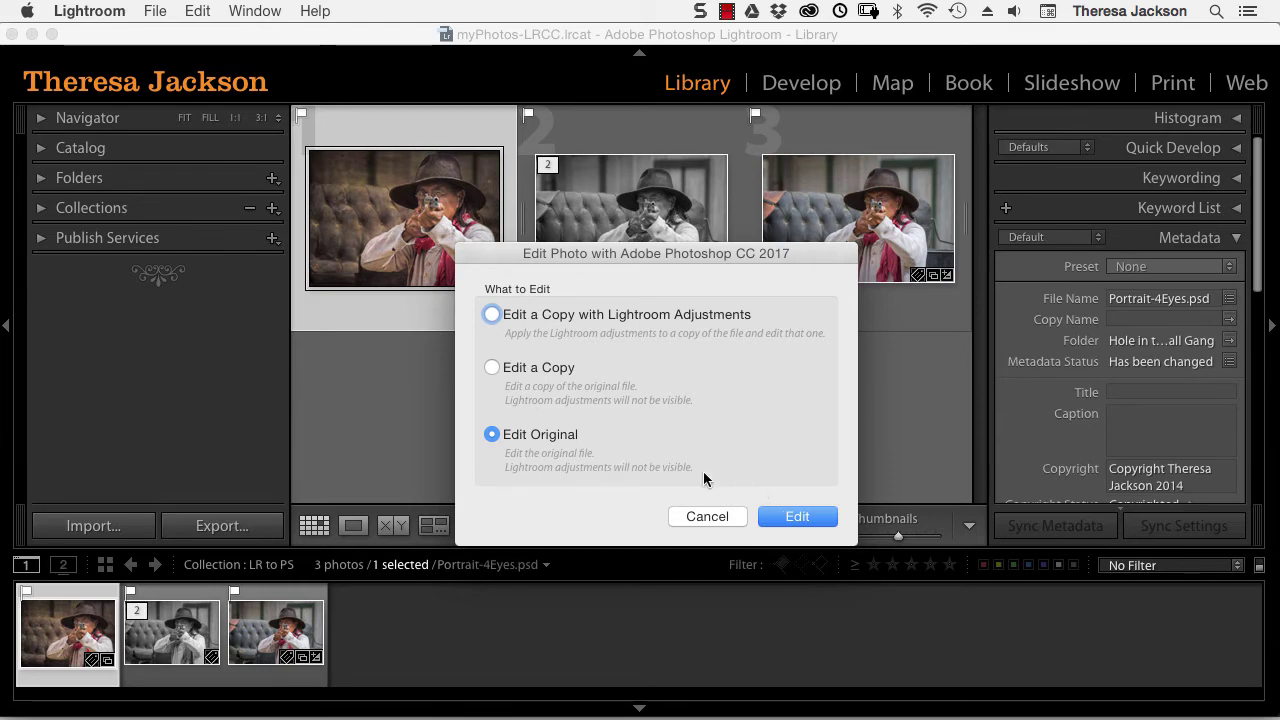
click(803, 521)
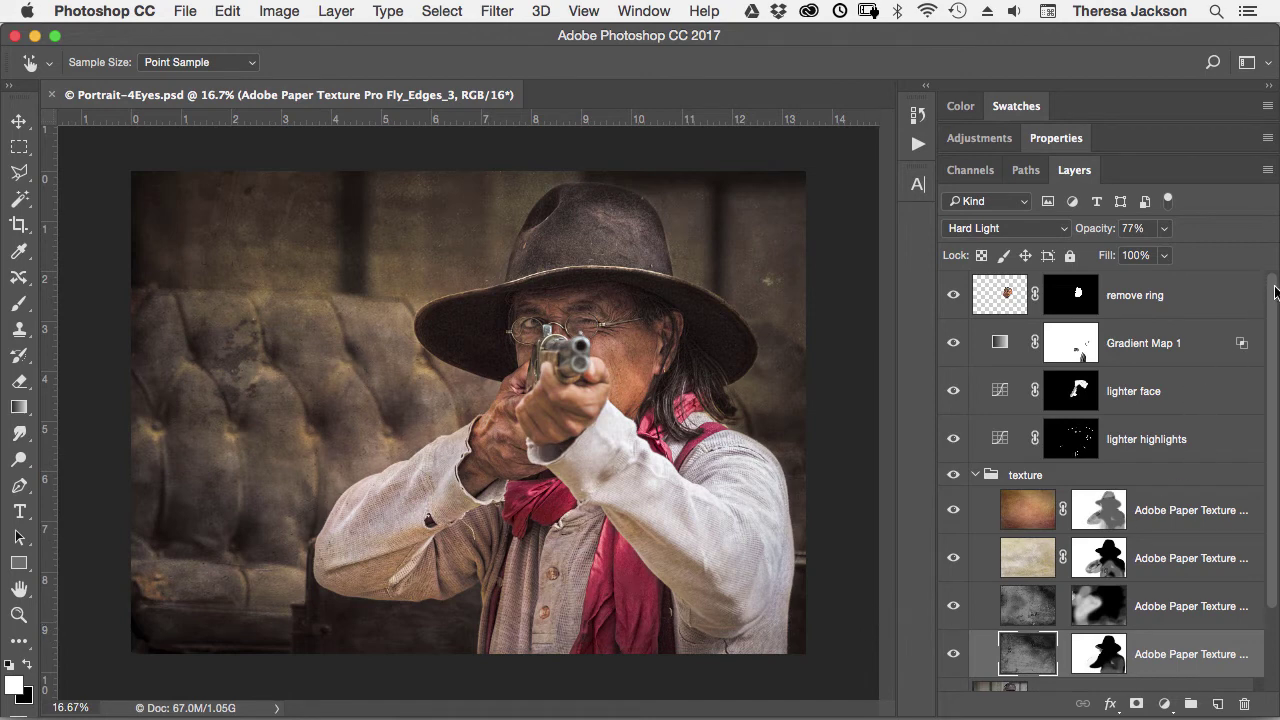
drag(1275, 290, 1277, 372)
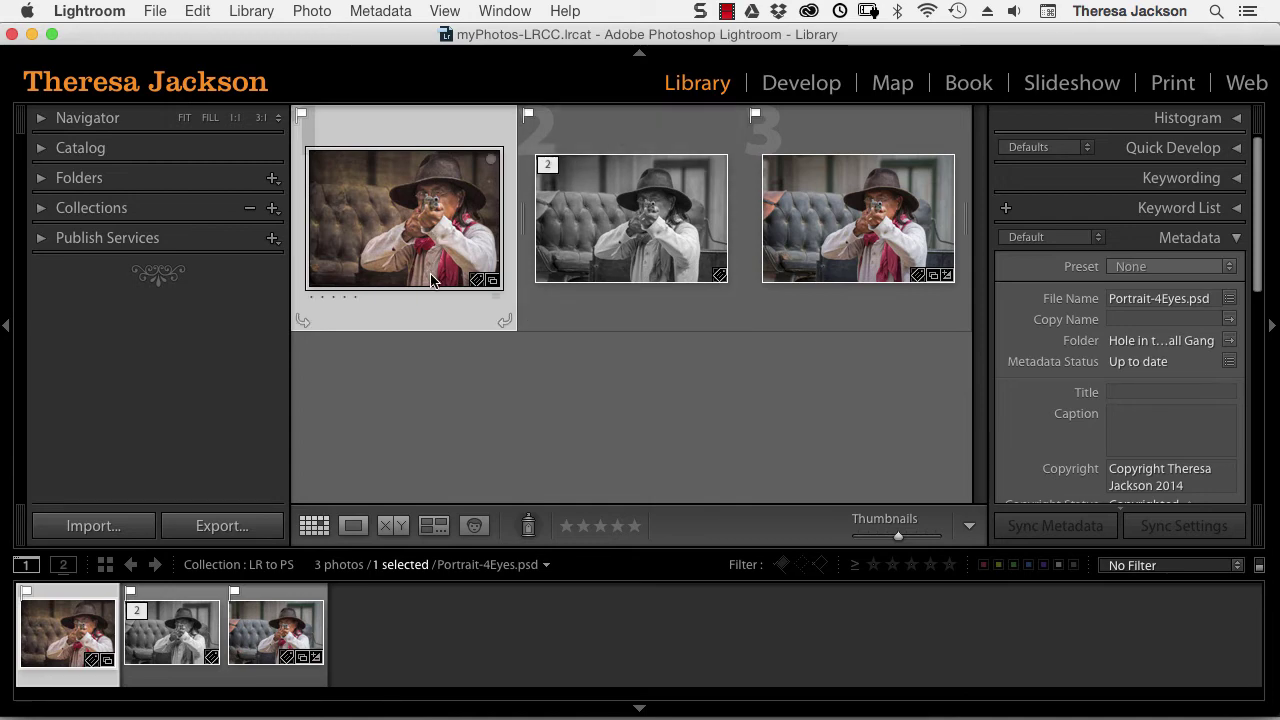
Convert Portrait-4Eyes.psd to the Black & White treatment in Lightroom's Develop module.
click(815, 88)
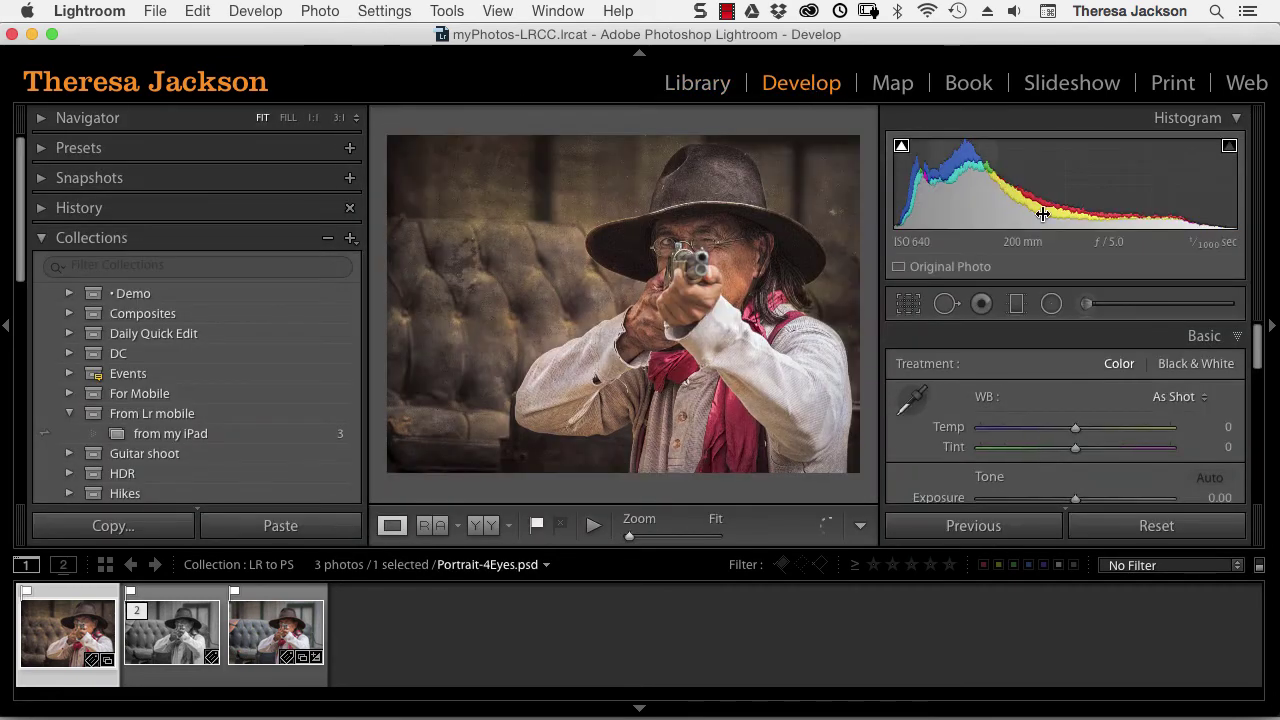
click(1202, 368)
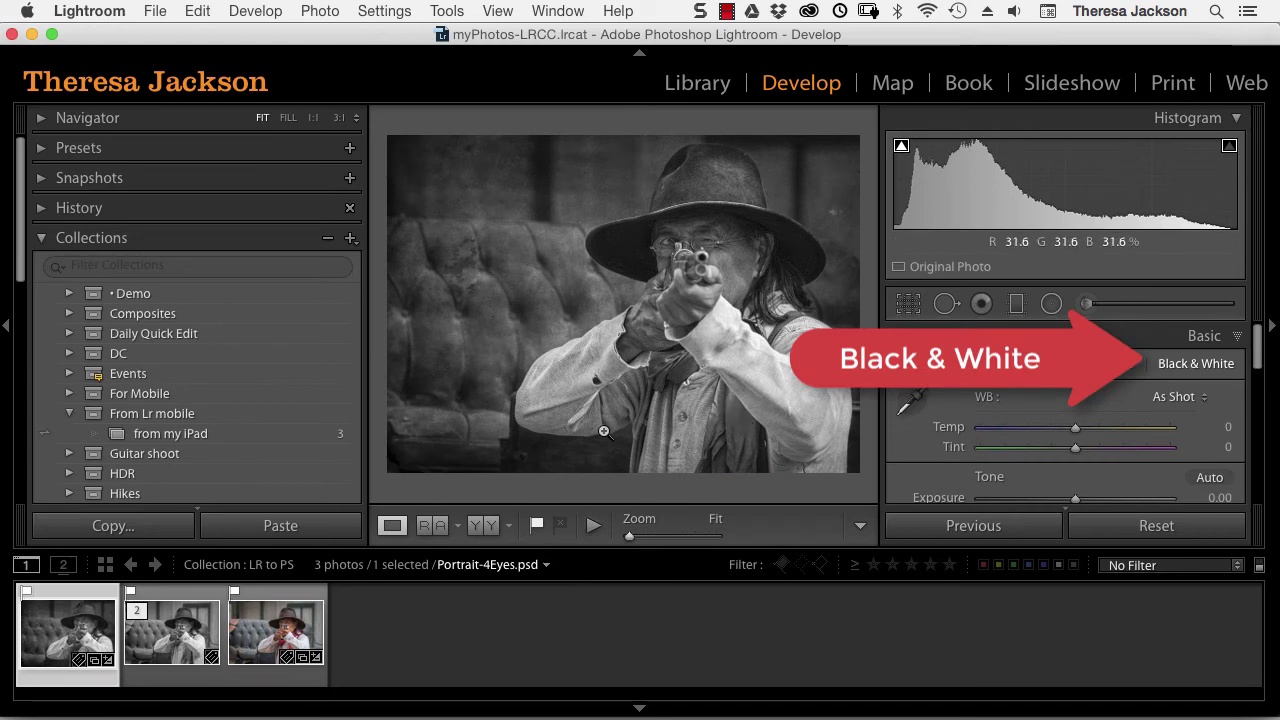
Edit a copy of Portrait-4Eyes.psd with Lightroom adjustments in Photoshop, and close that copy with its changes saved.
key(super+e)
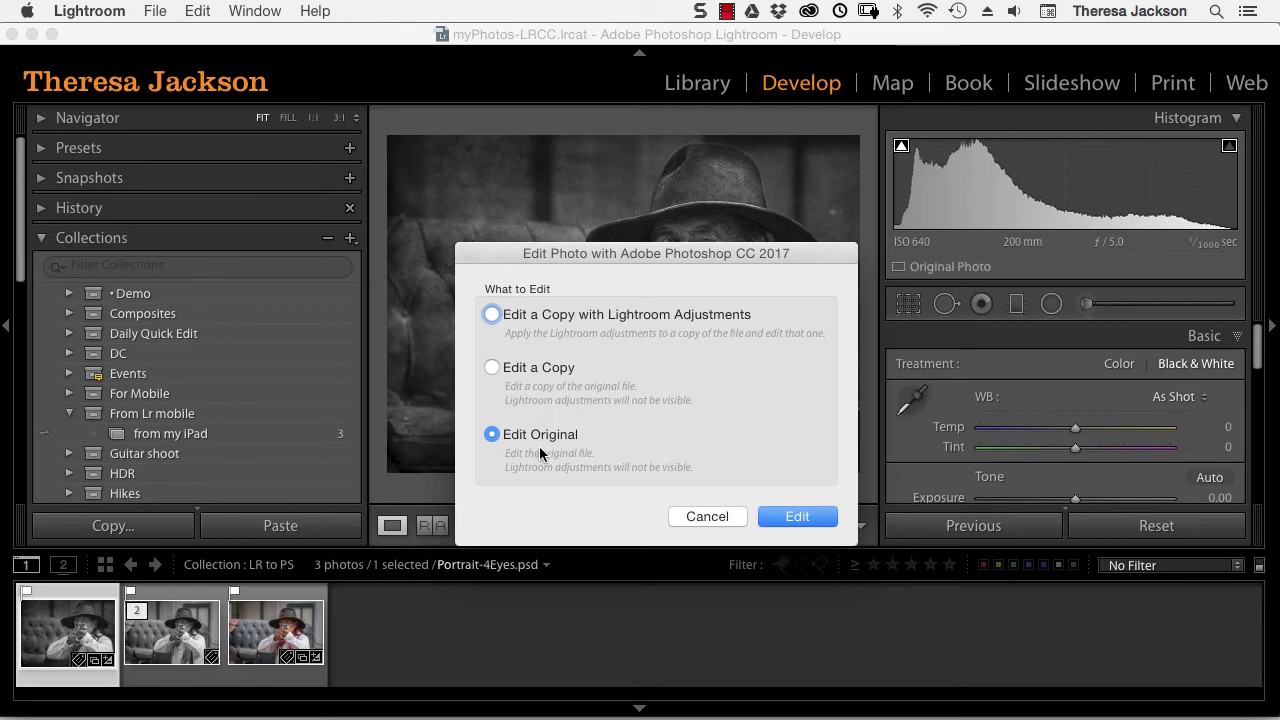
click(492, 315)
click(795, 515)
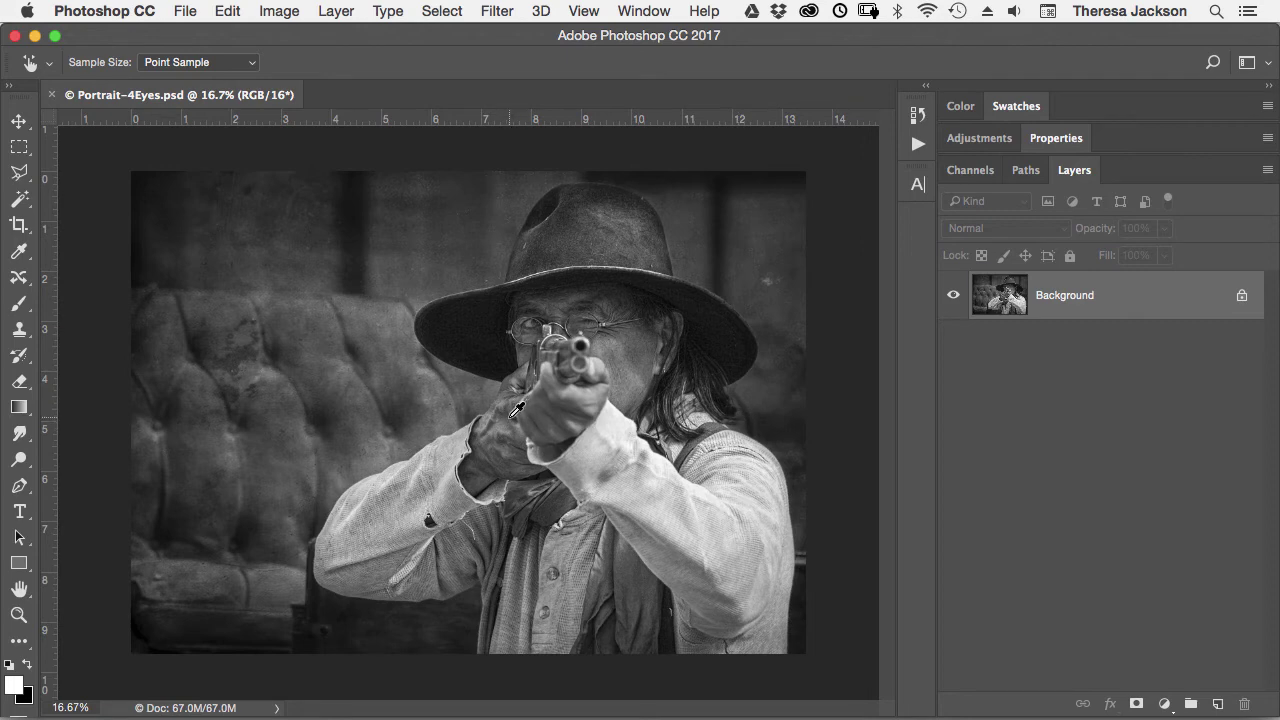
key(super+w)
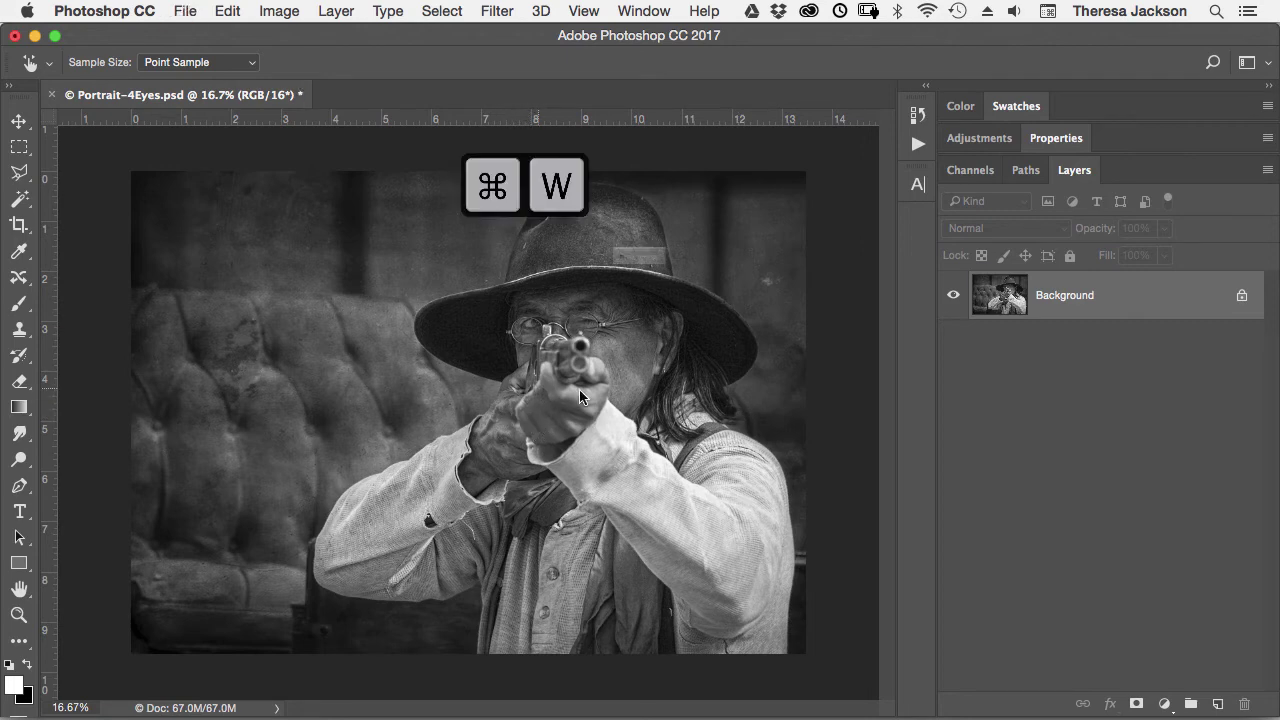
click(800, 303)
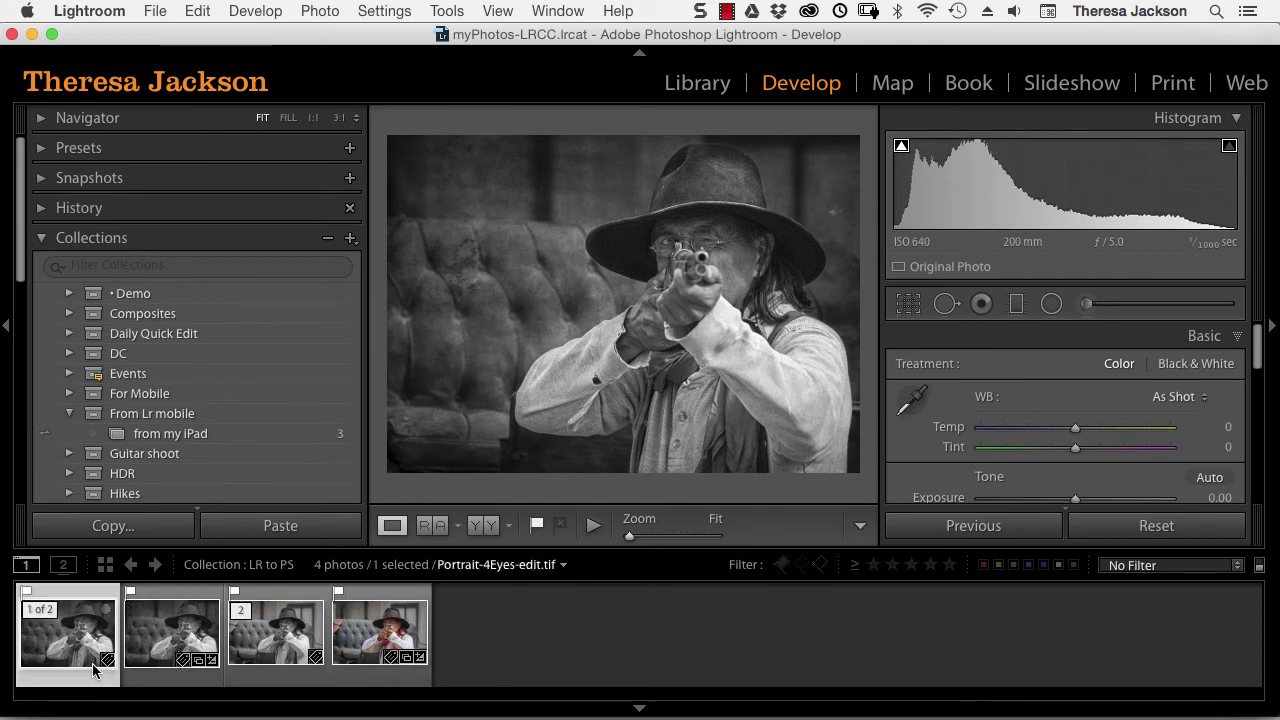
Compare the Develop treatment settings of Portrait-4Eyes.psd and Portrait-4Eyes-edit.tif in Lightroom.
click(170, 676)
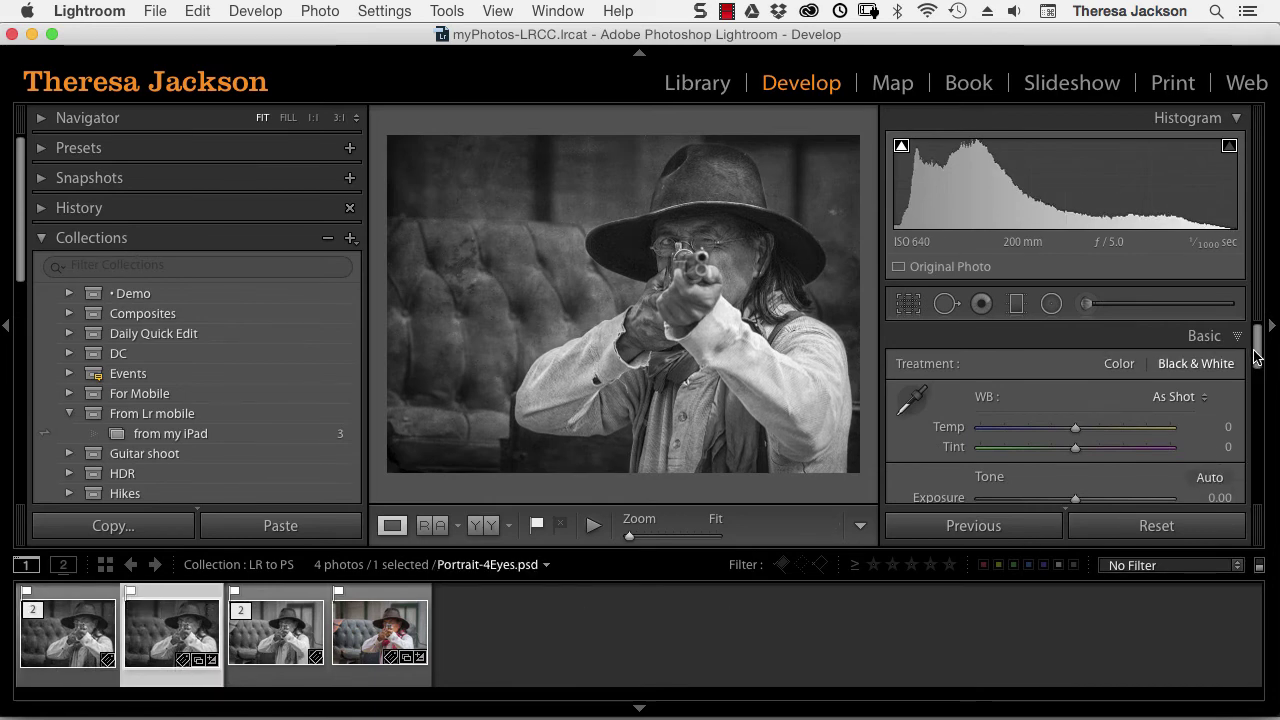
drag(1257, 349, 1257, 370)
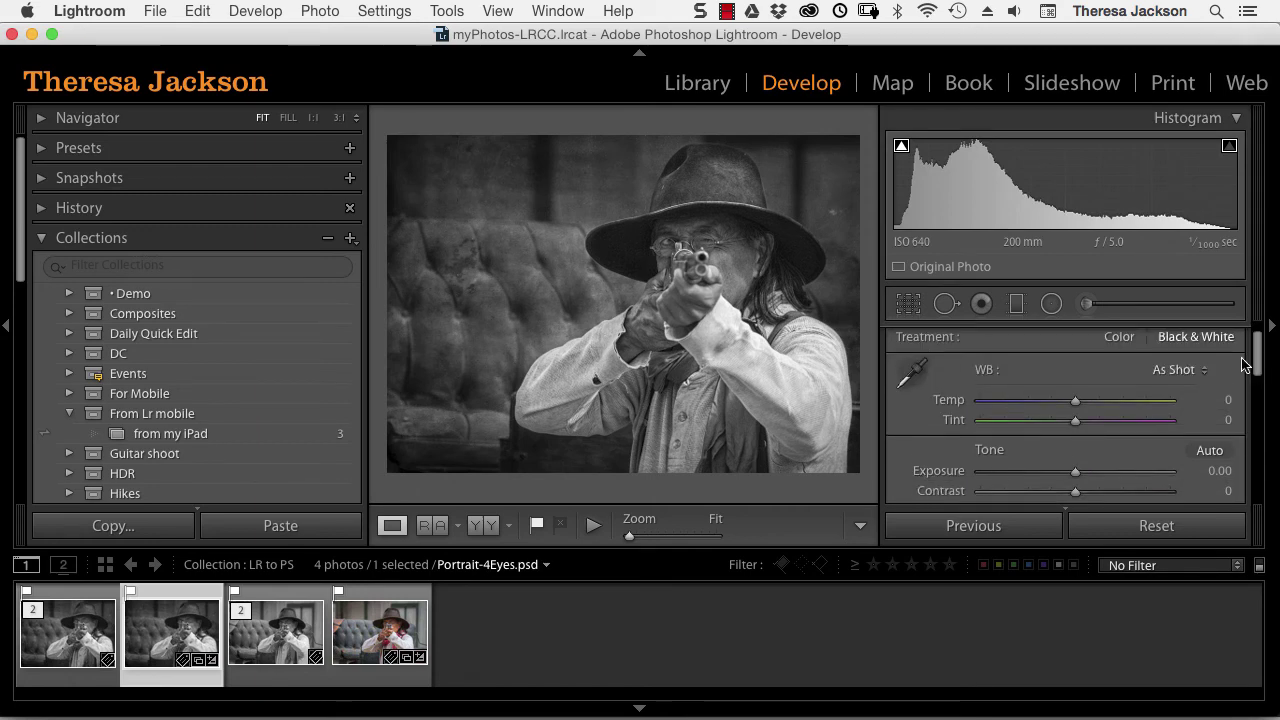
click(70, 678)
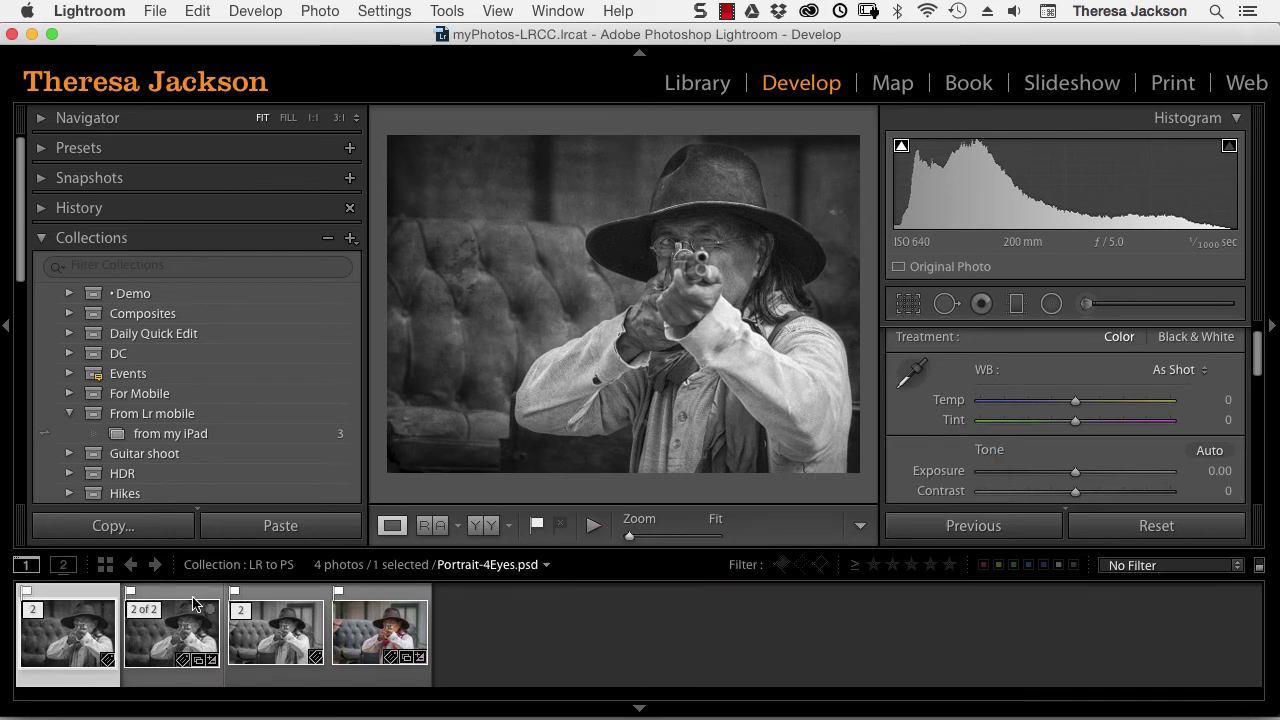
click(172, 679)
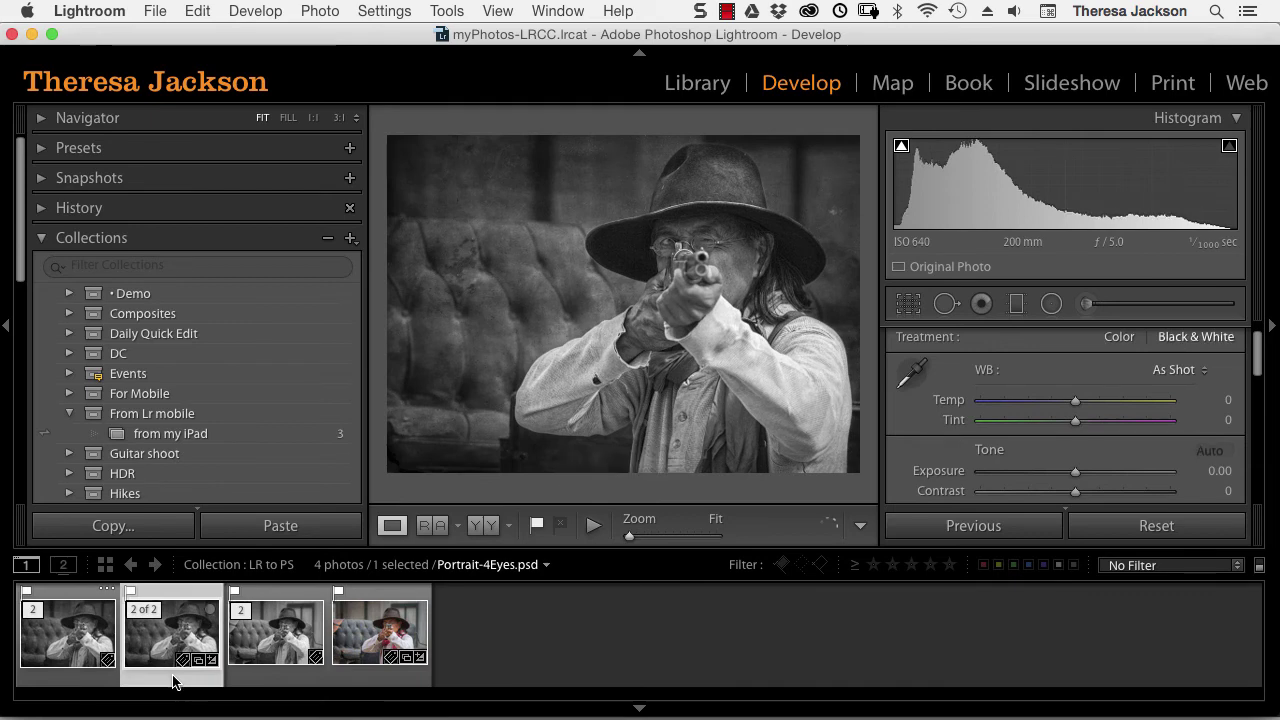
Return Portrait-4Eyes.psd to the Color treatment and bring up the options for editing it in Photoshop.
click(1120, 338)
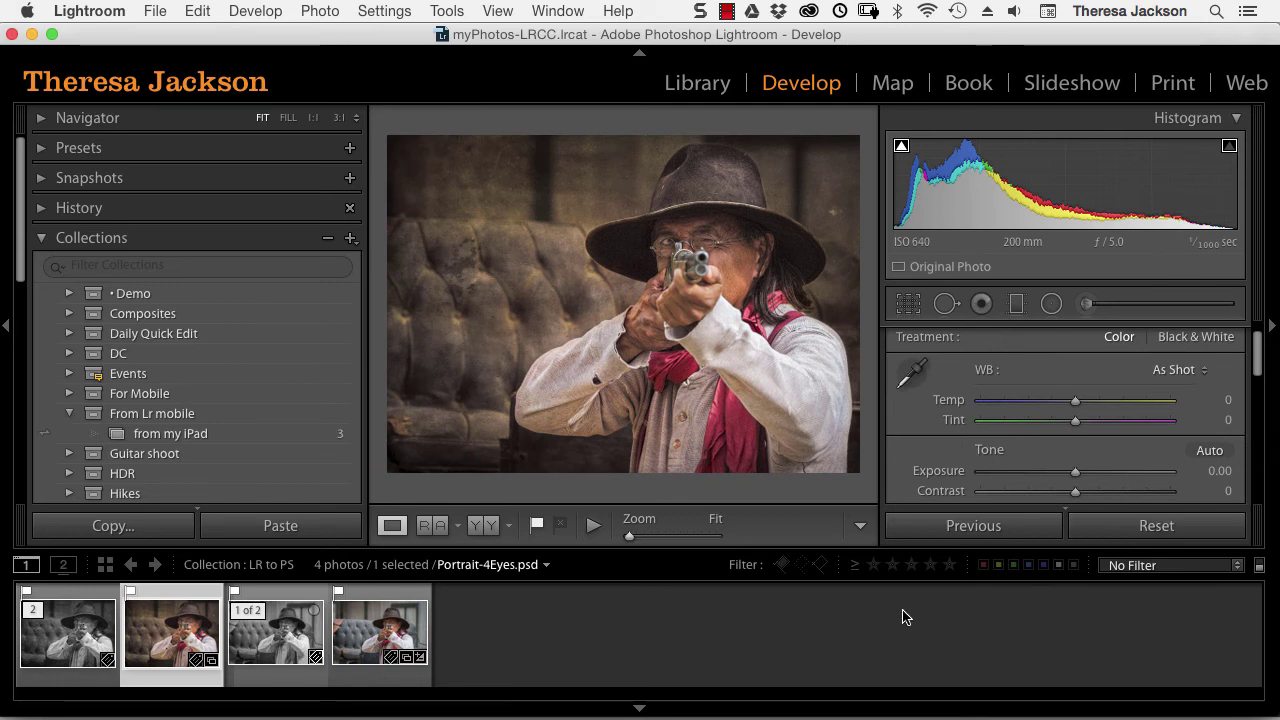
key(super+e)
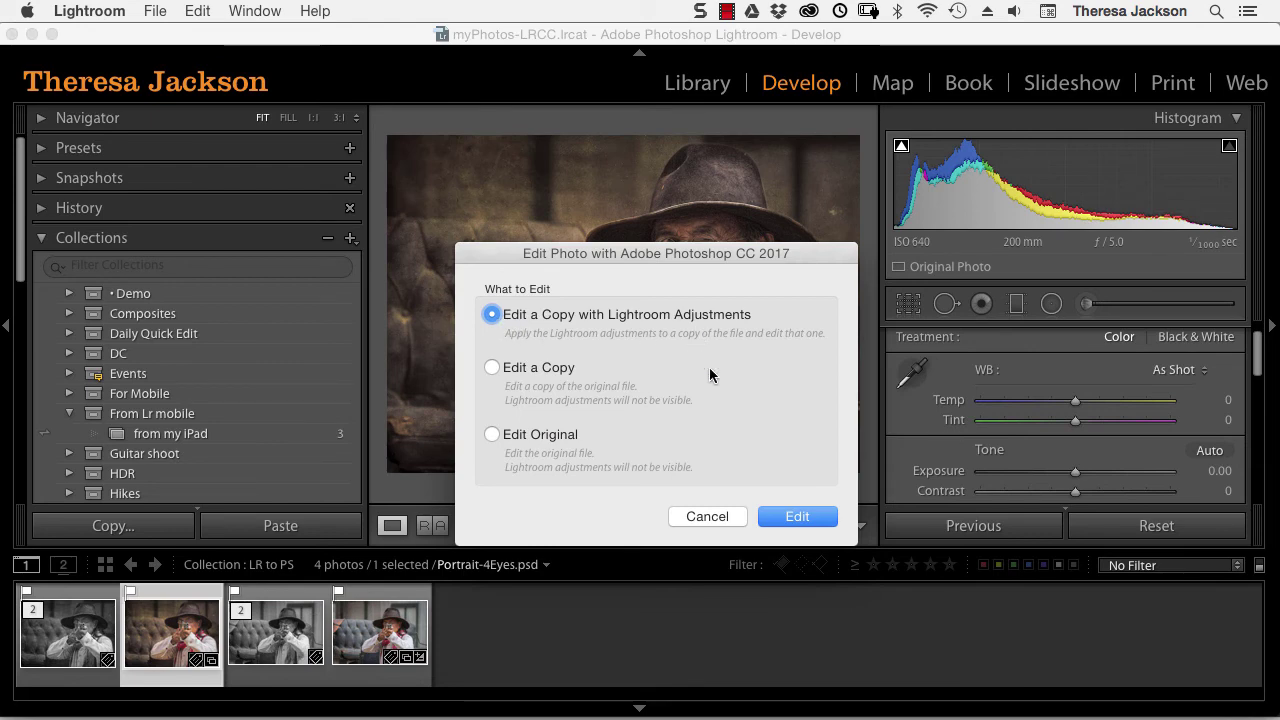
click(797, 516)
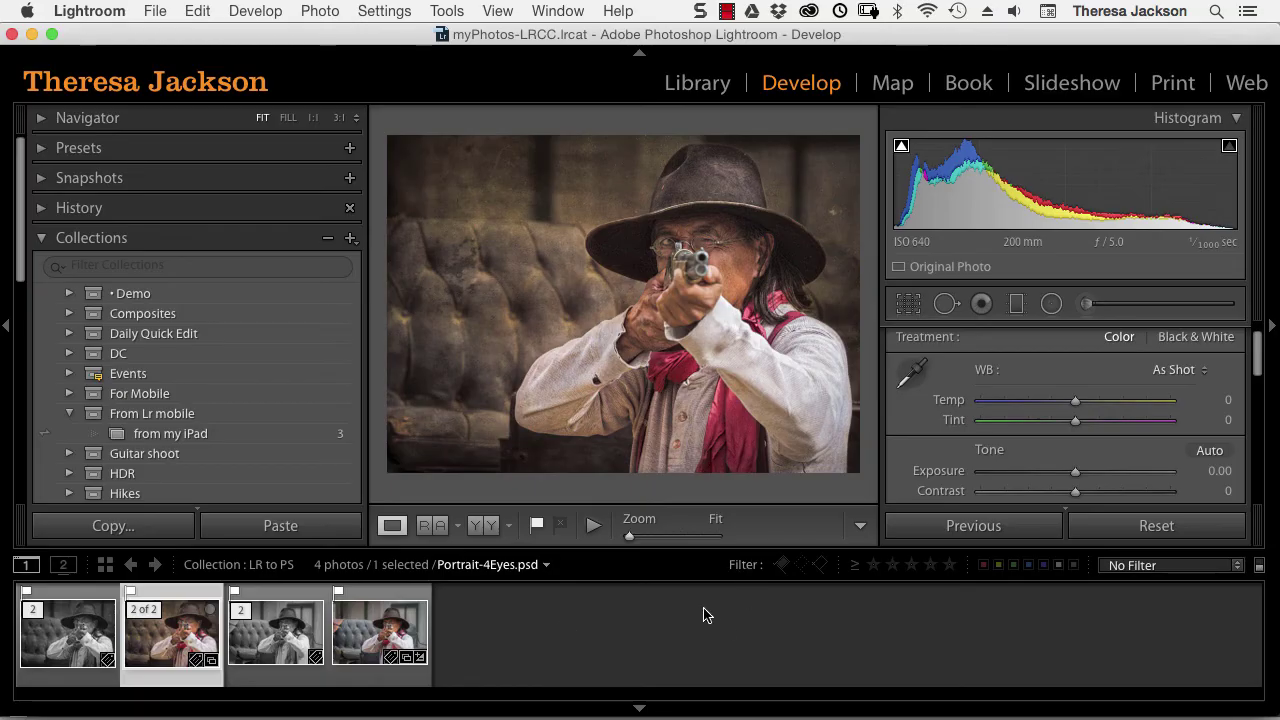
Set Portrait-4Eyes.psd to Black & White, send it to Photoshop with the Edit Original option, and return to Lightroom.
click(1182, 339)
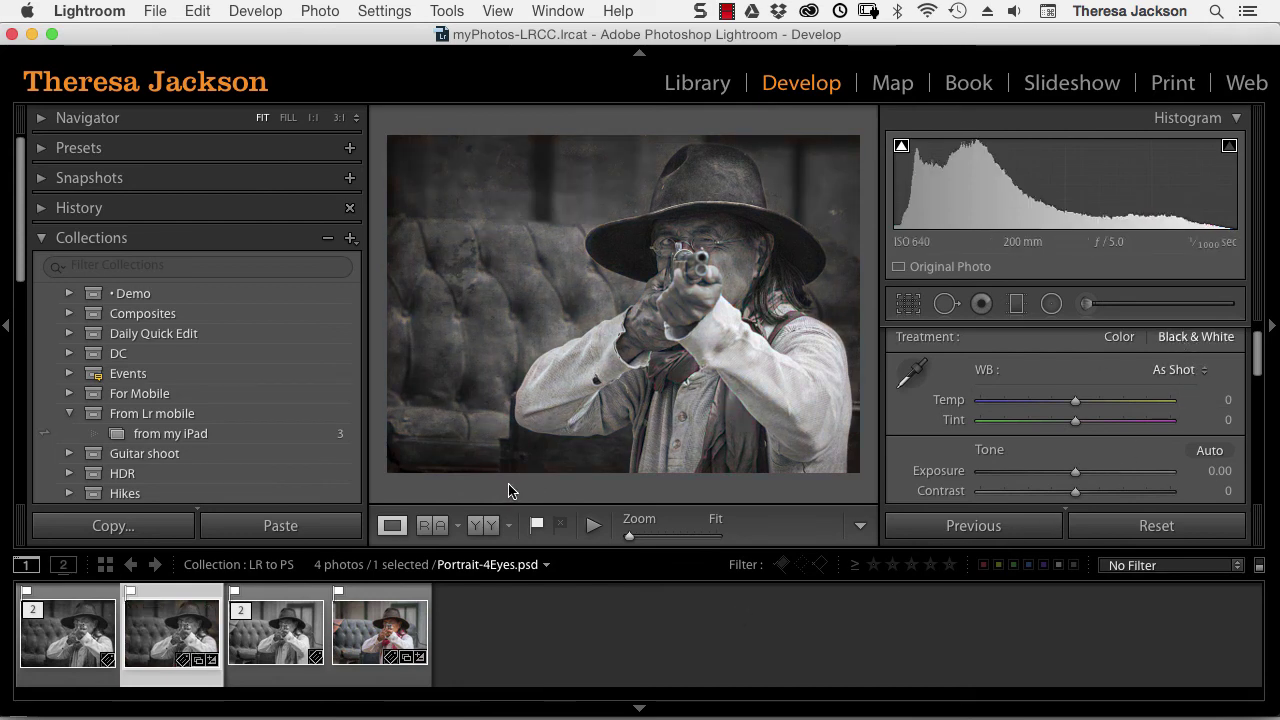
key(super+e)
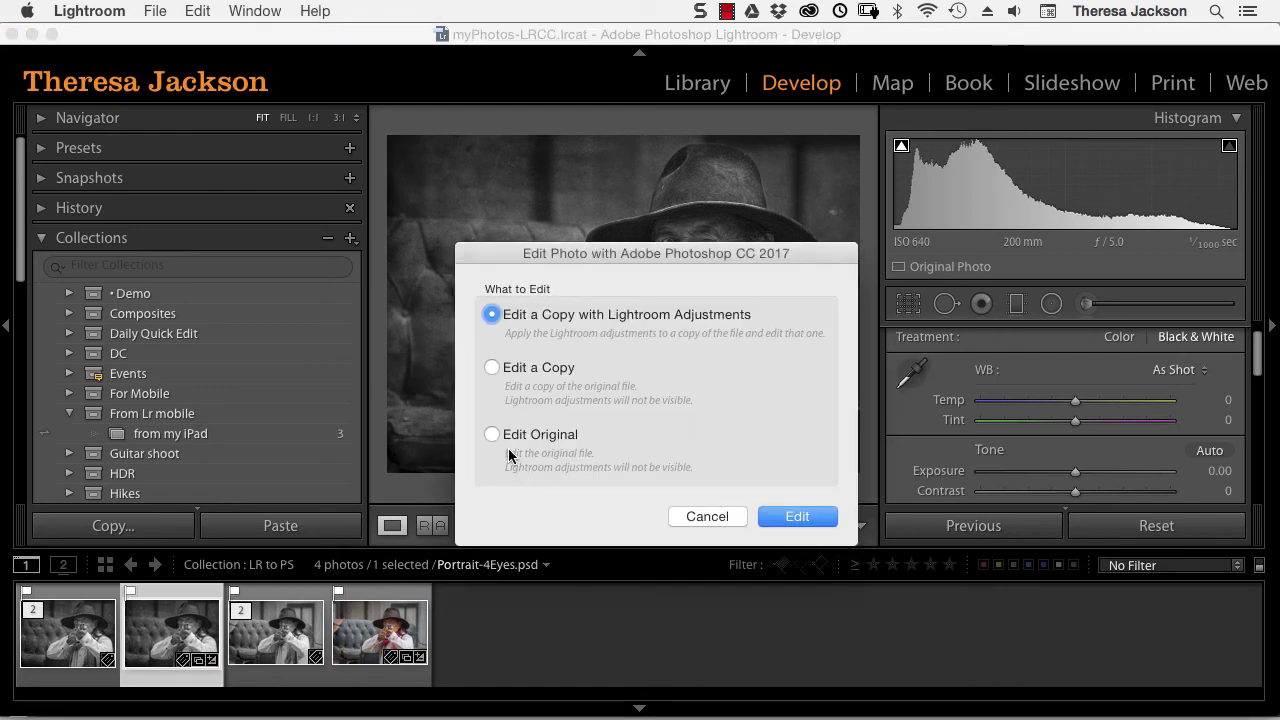
click(521, 440)
click(790, 517)
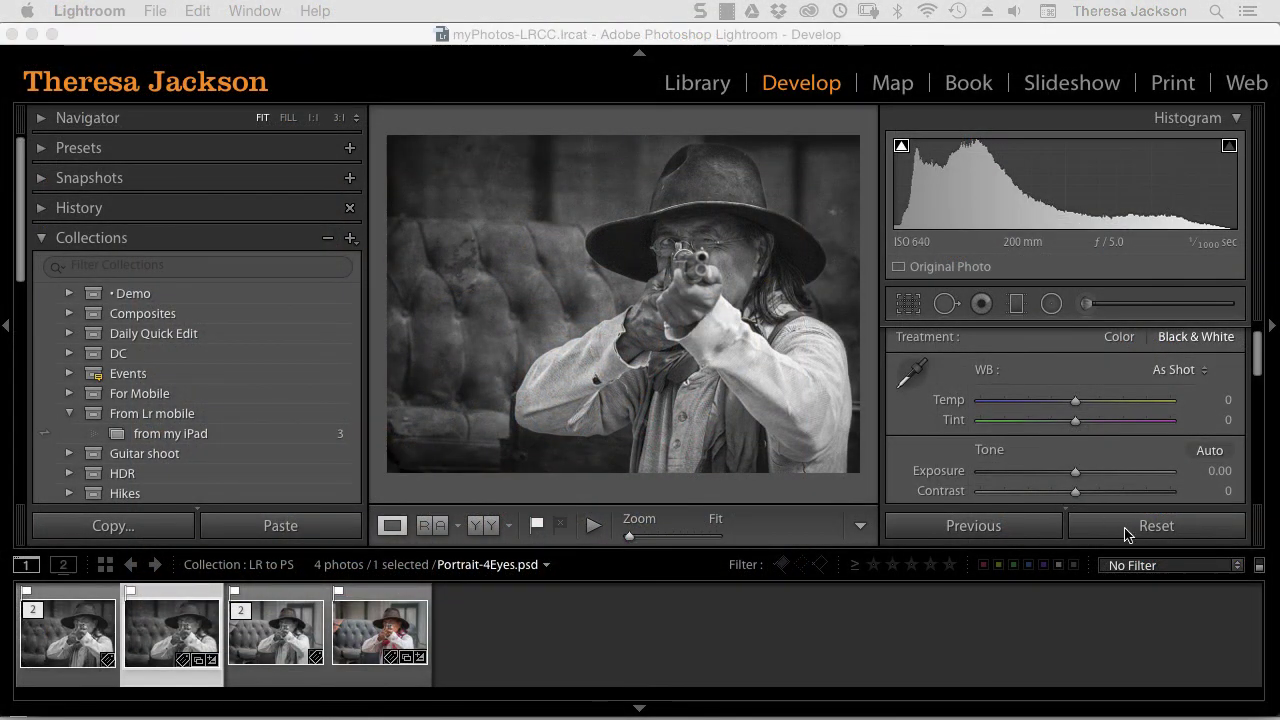
click(1128, 532)
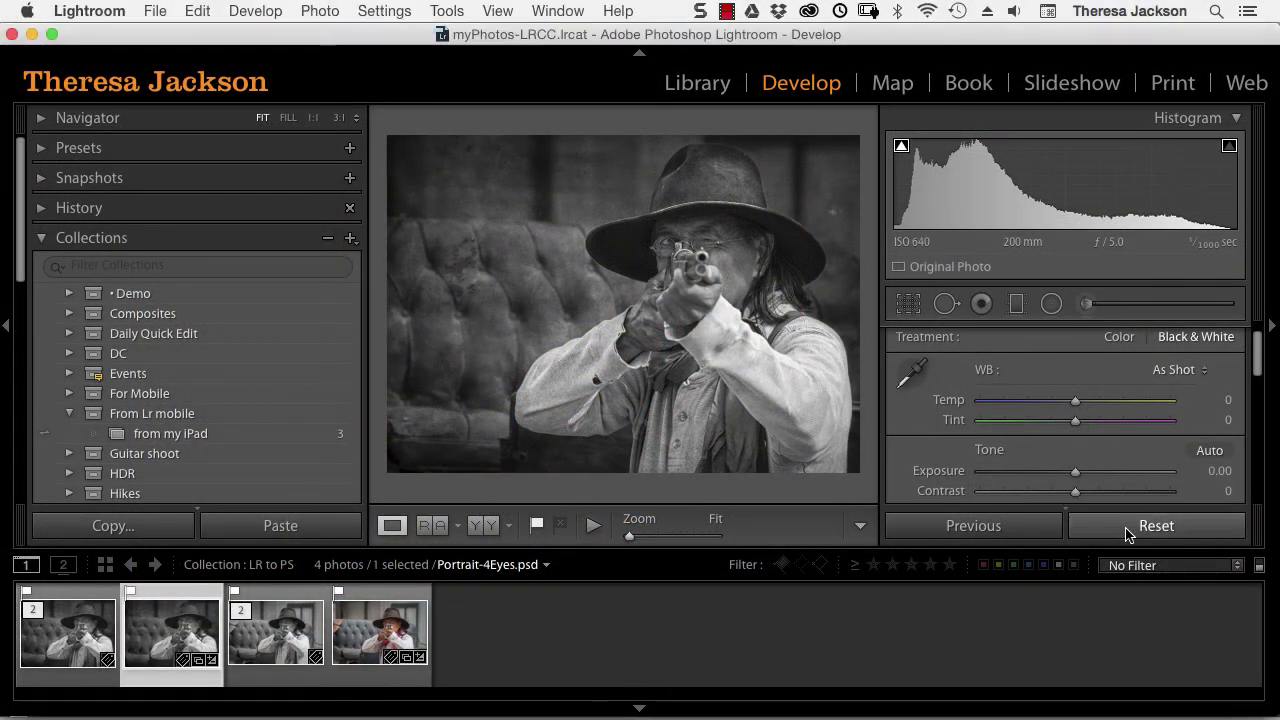